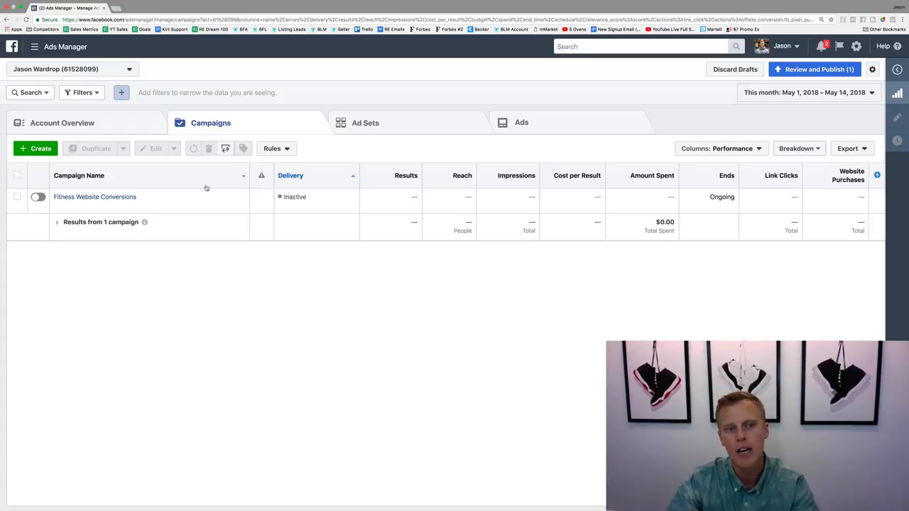
Start a new campaign, discard the saved draft by starting over, and choose Traffic as the marketing objective
{"action": "left_click", "coordinate": [36, 148]}
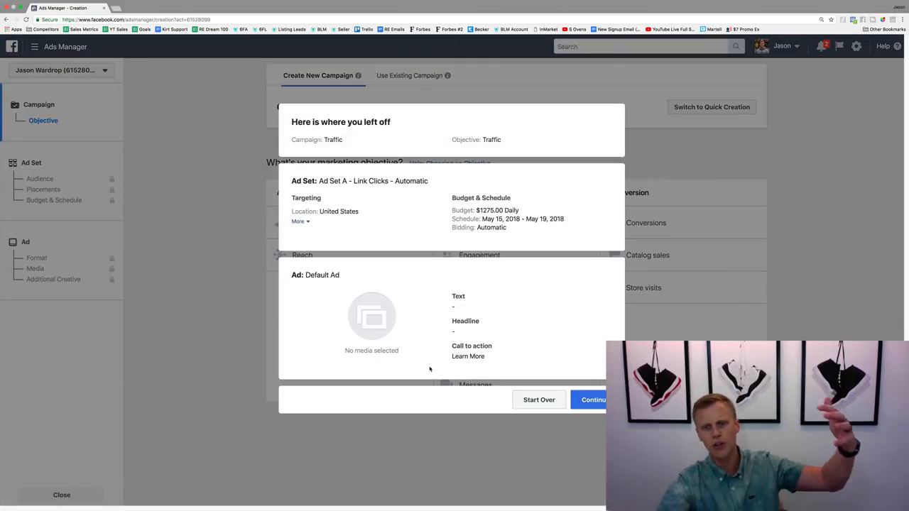
{"action": "left_click", "coordinate": [537, 402]}
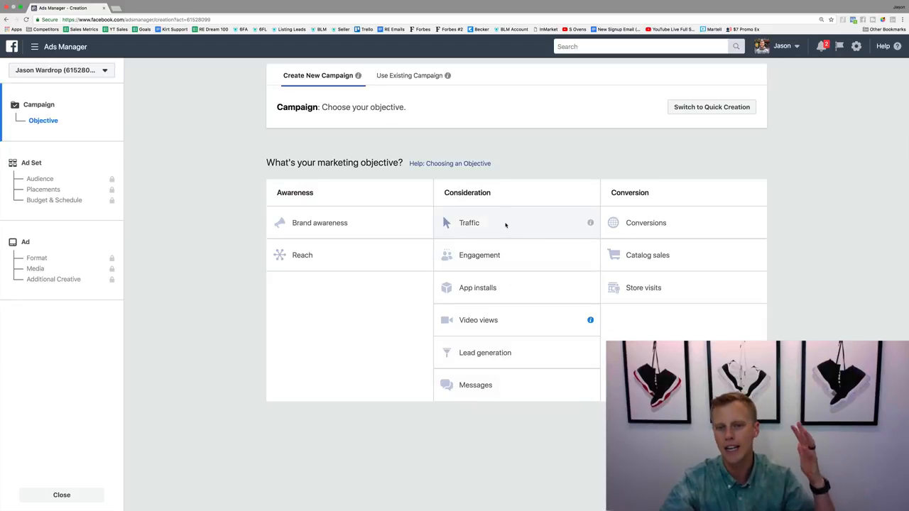
{"action": "left_click", "coordinate": [508, 226]}
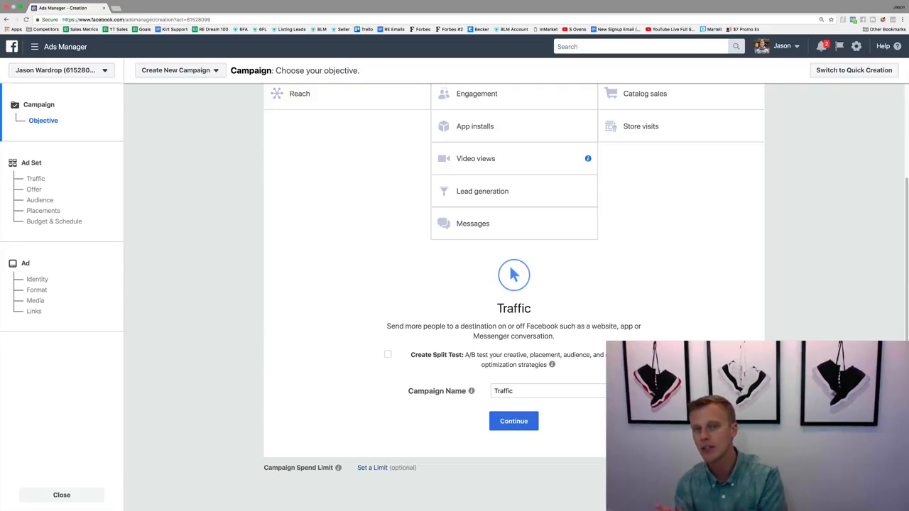
Enable the split test, name the campaign "Traffic (Demo)" and continue to the ad set settings
{"action": "left_click", "coordinate": [388, 355]}
{"action": "left_click", "coordinate": [522, 372]}
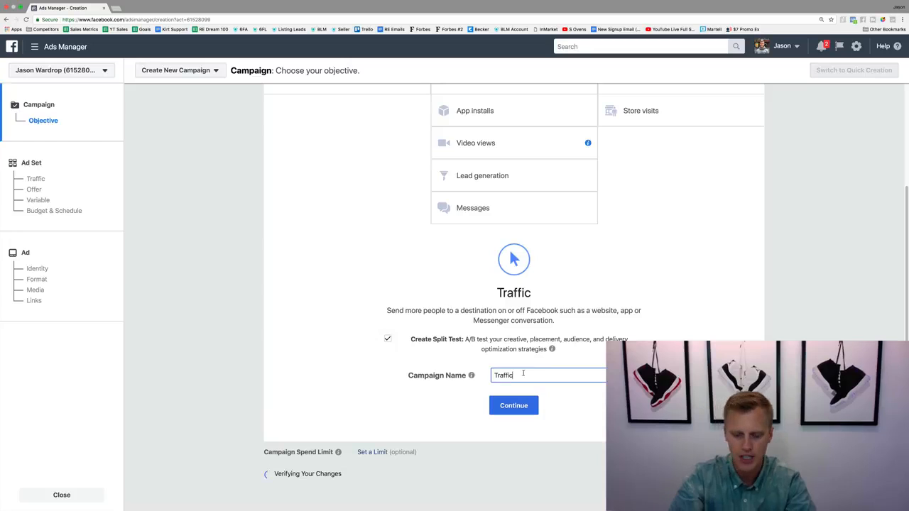
{"action": "type", "text": "(DEm"}
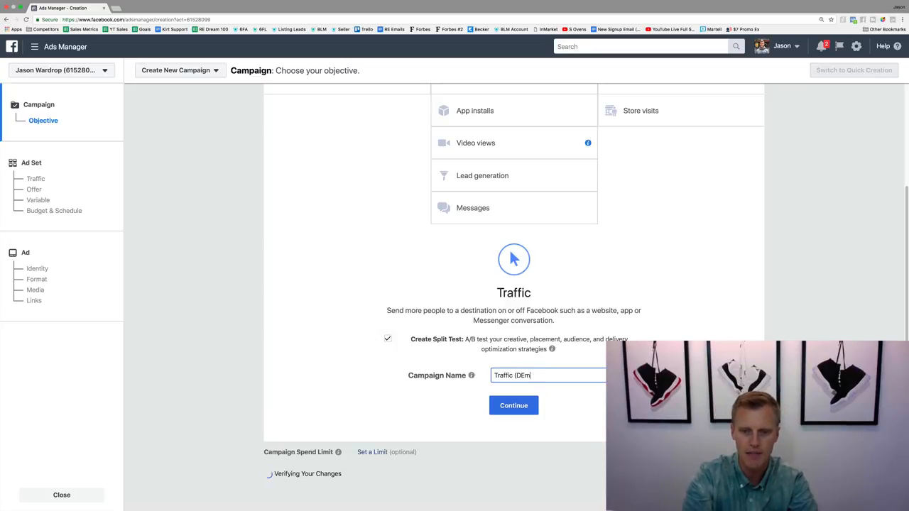
{"action": "key", "text": "BackSpace"}
{"action": "key", "text": "BackSpace"}
{"action": "type", "text": "emo)"}
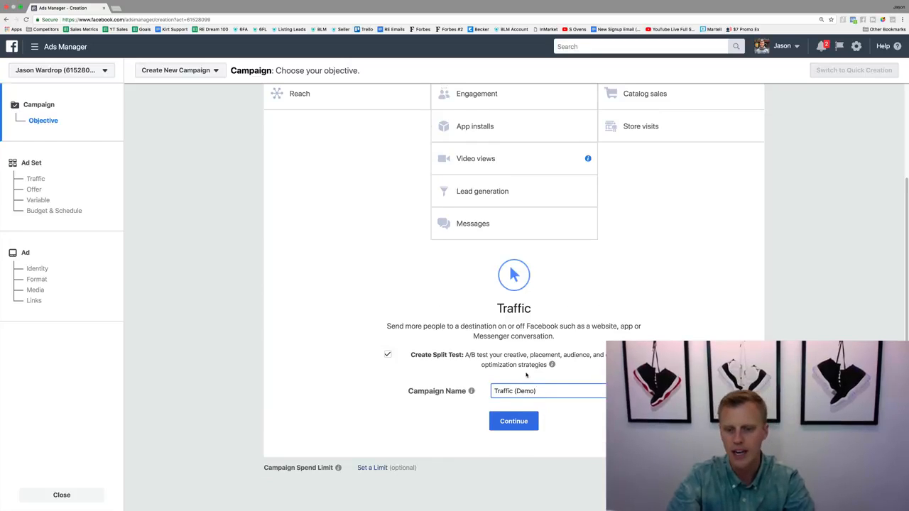
{"action": "left_click", "coordinate": [520, 422]}
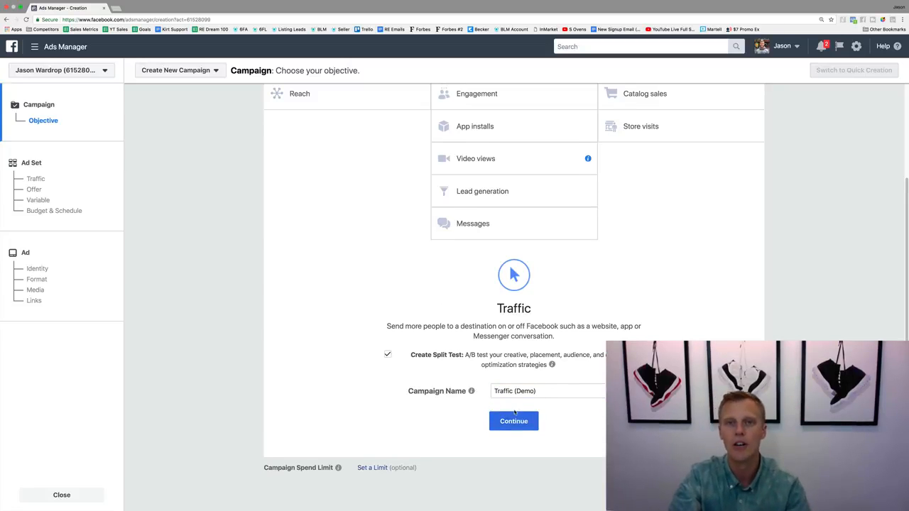
{"action": "left_click", "coordinate": [513, 424]}
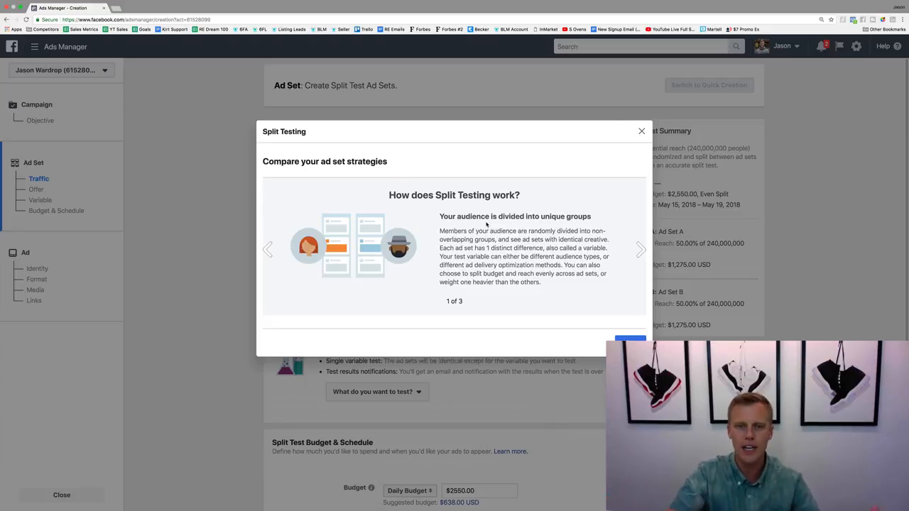
Page through the introduction on how split testing works and close it
{"action": "left_click", "coordinate": [640, 250]}
{"action": "left_click", "coordinate": [639, 250]}
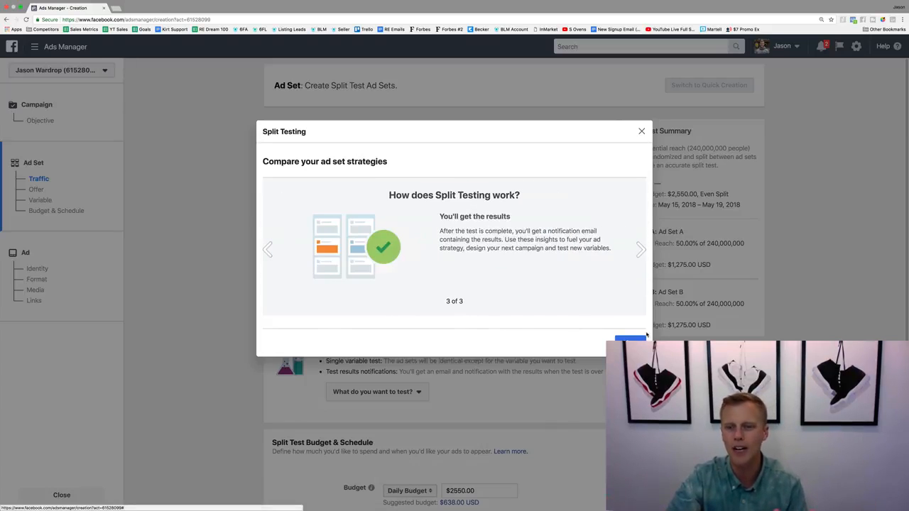
{"action": "left_click", "coordinate": [631, 339]}
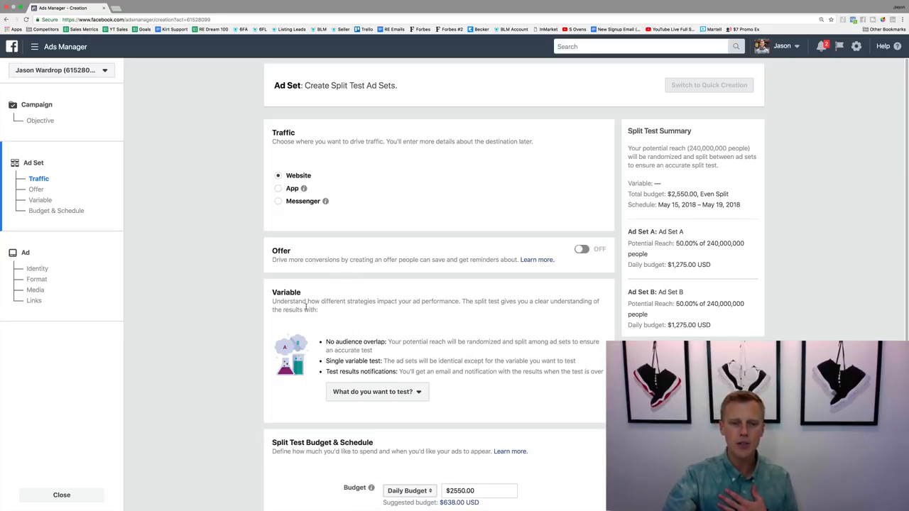
Choose Placement as the variable for the split test
{"action": "scroll", "coordinate": [306, 307], "scroll_direction": "down", "scroll_amount": 2}
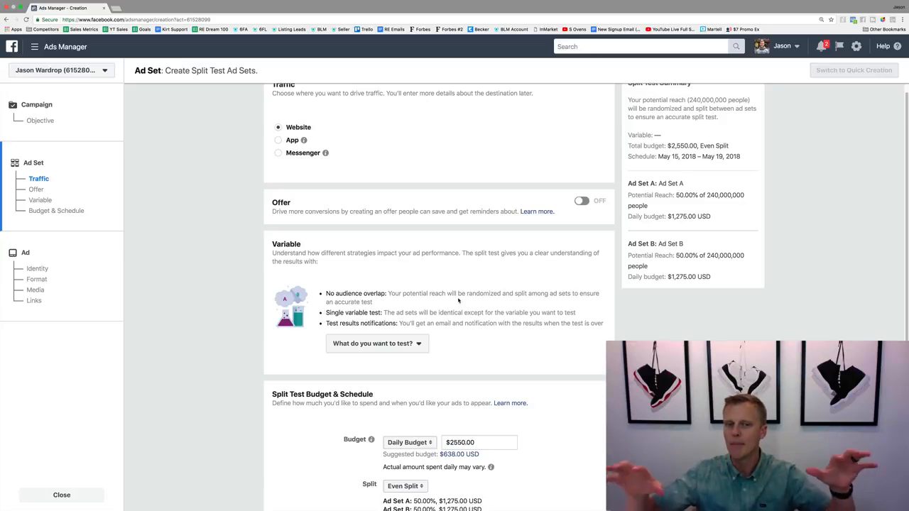
{"action": "left_click", "coordinate": [403, 343]}
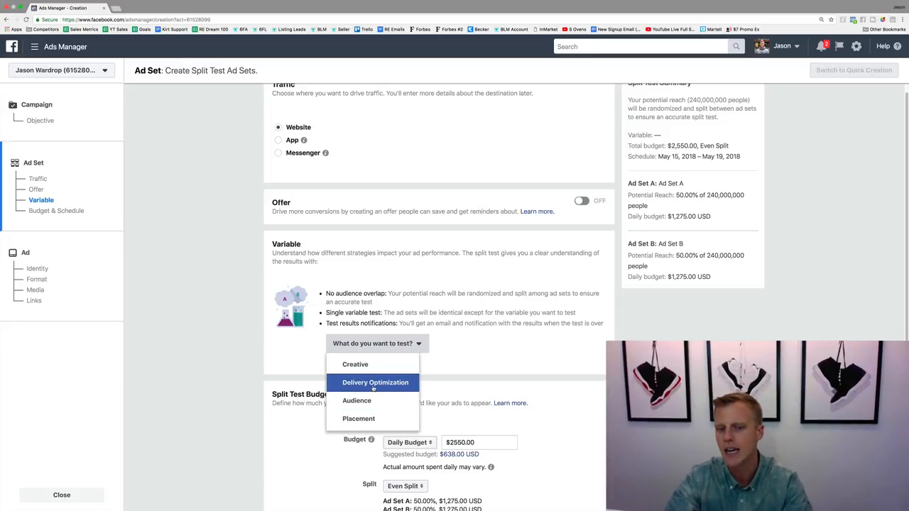
{"action": "left_click", "coordinate": [387, 421]}
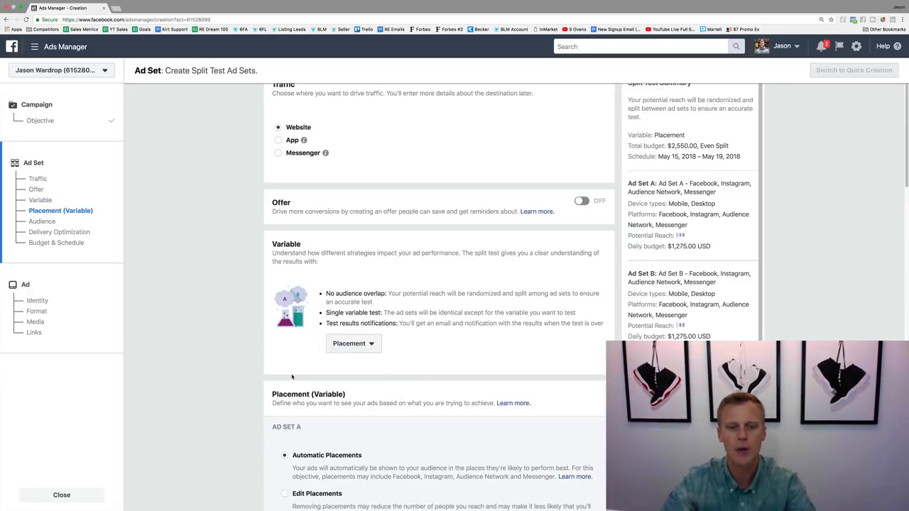
Switch Ad Set B from automatic to edited placements
{"action": "scroll", "coordinate": [272, 390], "scroll_direction": "down", "scroll_amount": 3}
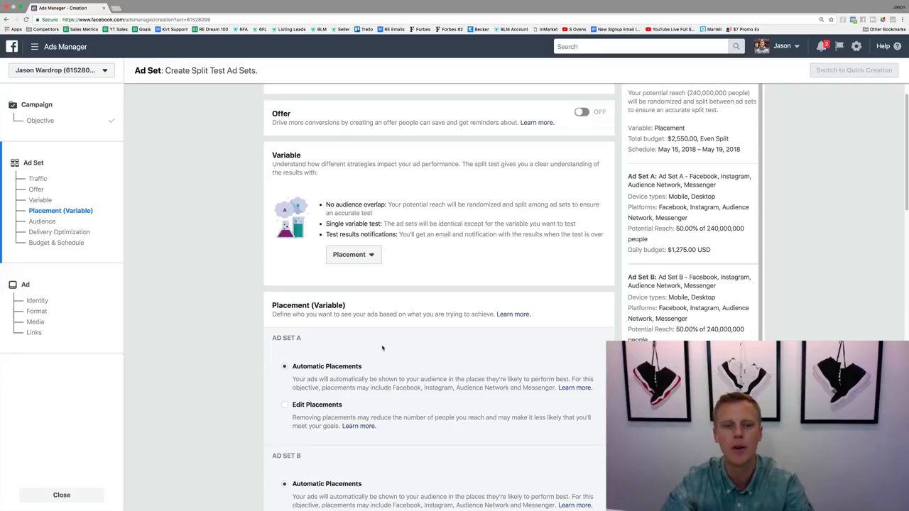
{"action": "scroll", "coordinate": [265, 365], "scroll_direction": "down", "scroll_amount": 2}
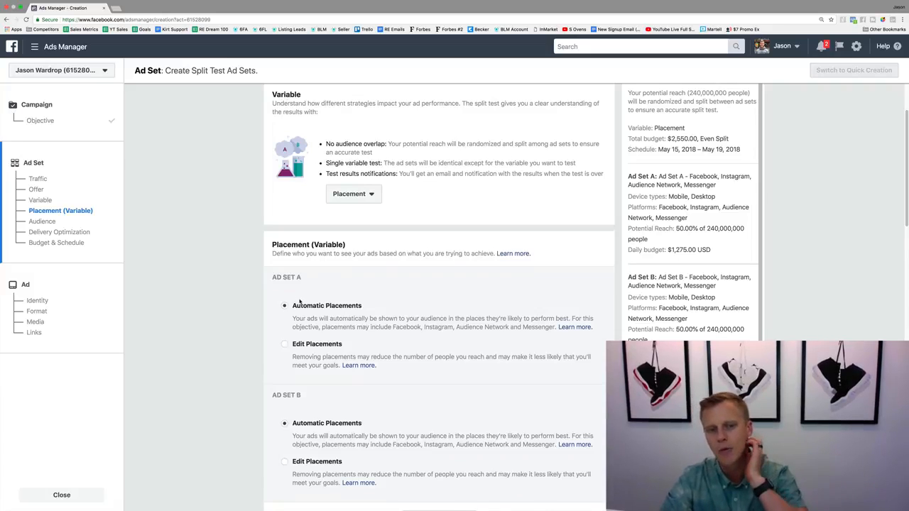
{"action": "scroll", "coordinate": [299, 301], "scroll_direction": "down", "scroll_amount": 2}
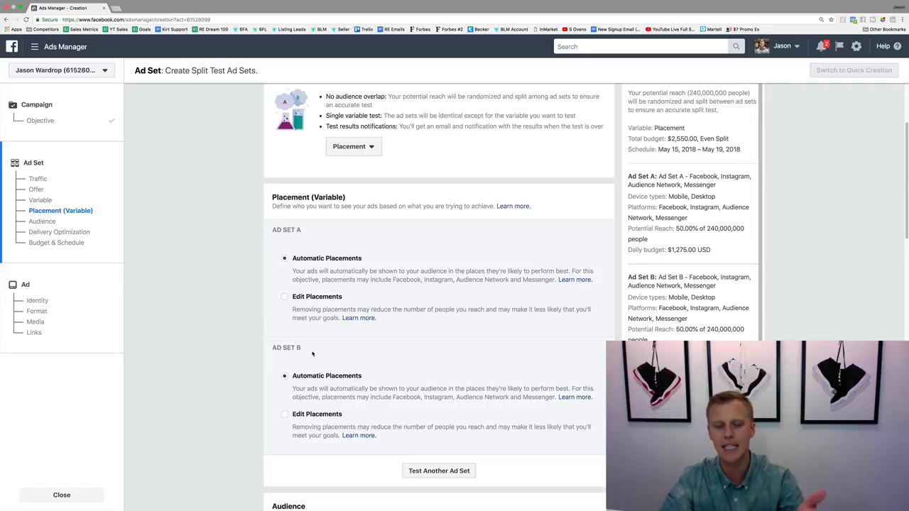
{"action": "scroll", "coordinate": [311, 377], "scroll_direction": "down", "scroll_amount": 2}
{"action": "left_click", "coordinate": [297, 370]}
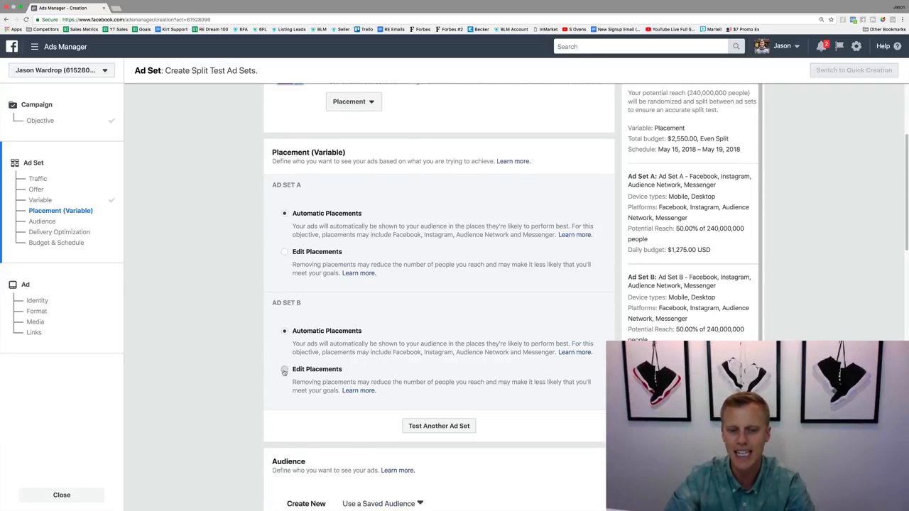
Limit Ad Set B to Facebook Feeds by excluding the other Facebook placements, Instagram, Audience Network and Messenger
{"action": "scroll", "coordinate": [287, 367], "scroll_direction": "down", "scroll_amount": 9}
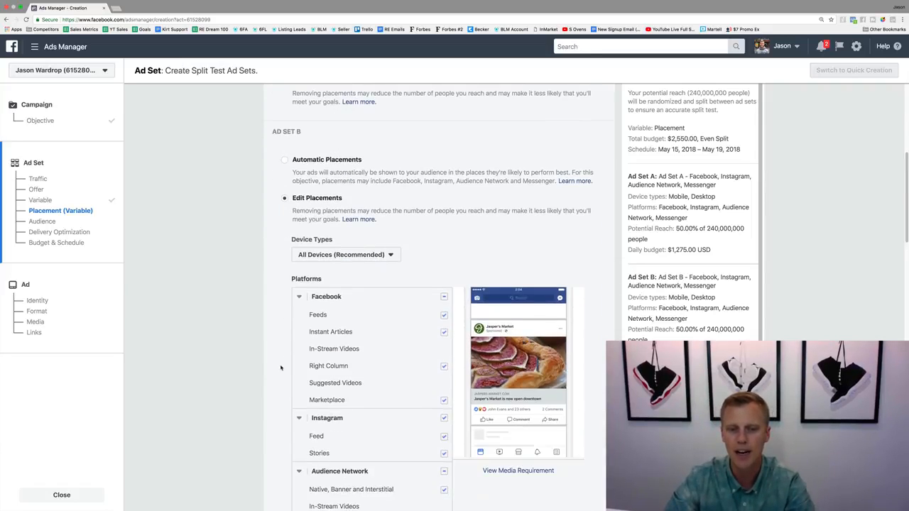
{"action": "left_click", "coordinate": [444, 287]}
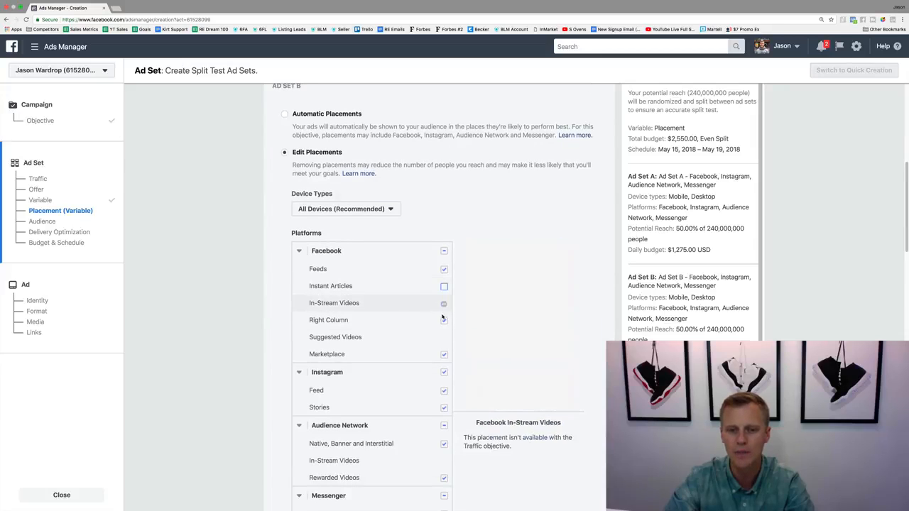
{"action": "left_click", "coordinate": [444, 321]}
{"action": "left_click", "coordinate": [444, 354]}
{"action": "left_click", "coordinate": [444, 372]}
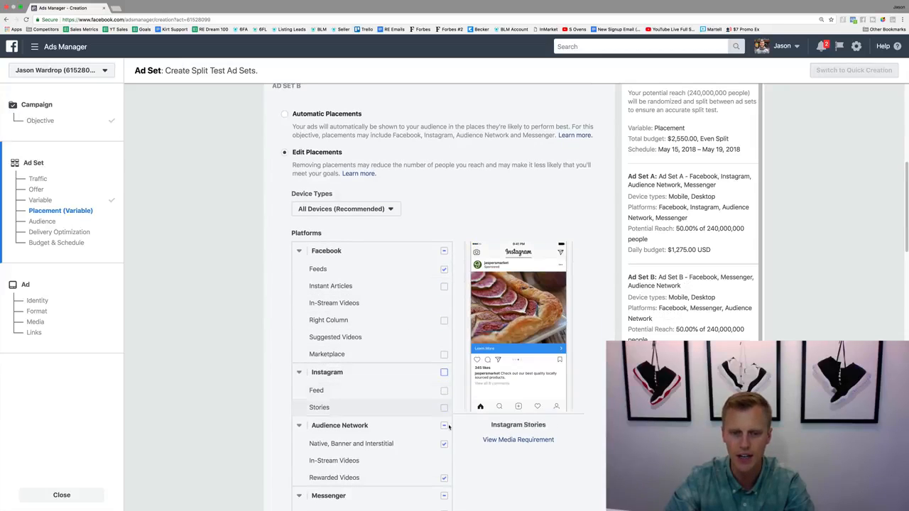
{"action": "left_click", "coordinate": [444, 425]}
{"action": "left_click", "coordinate": [444, 495]}
{"action": "scroll", "coordinate": [442, 455], "scroll_direction": "down", "scroll_amount": 4}
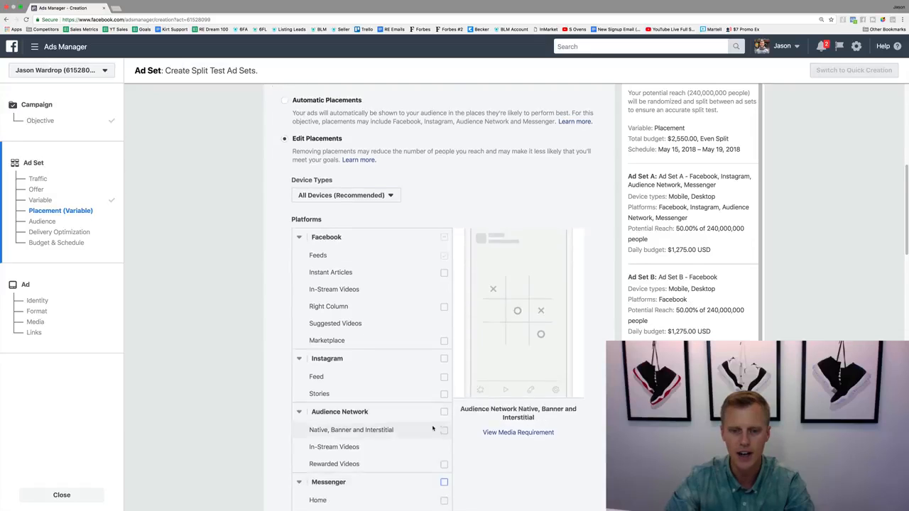
Add a third ad set to the test and restrict its placements to the Instagram Feed only
{"action": "scroll", "coordinate": [441, 419], "scroll_direction": "up", "scroll_amount": 9}
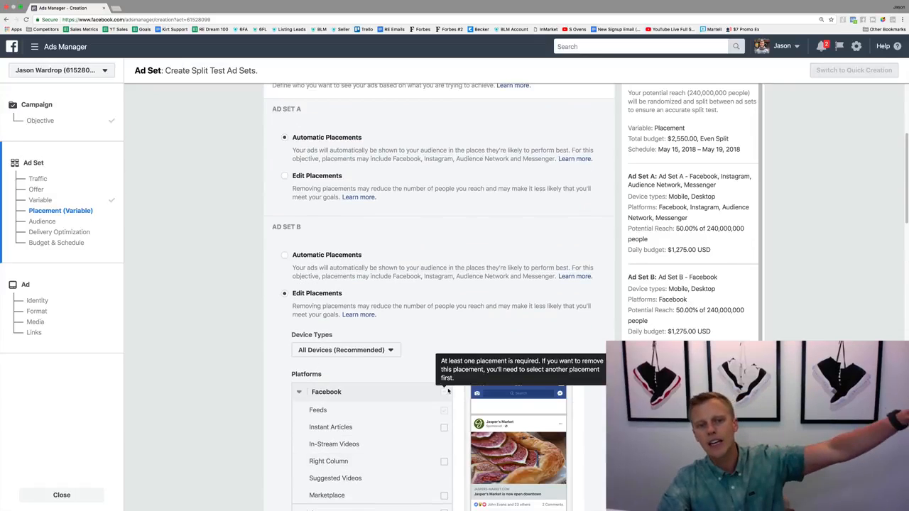
{"action": "scroll", "coordinate": [448, 388], "scroll_direction": "down", "scroll_amount": 7}
{"action": "scroll", "coordinate": [442, 258], "scroll_direction": "down", "scroll_amount": 8}
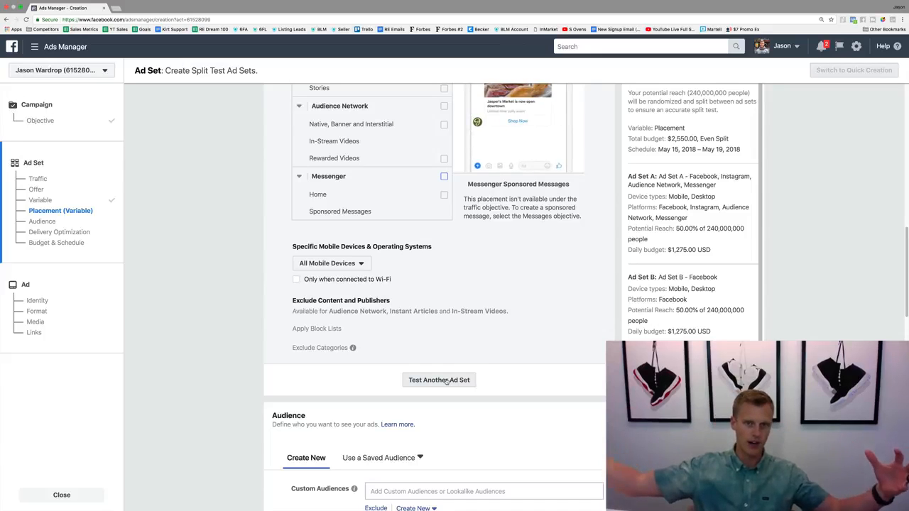
{"action": "left_click", "coordinate": [441, 382]}
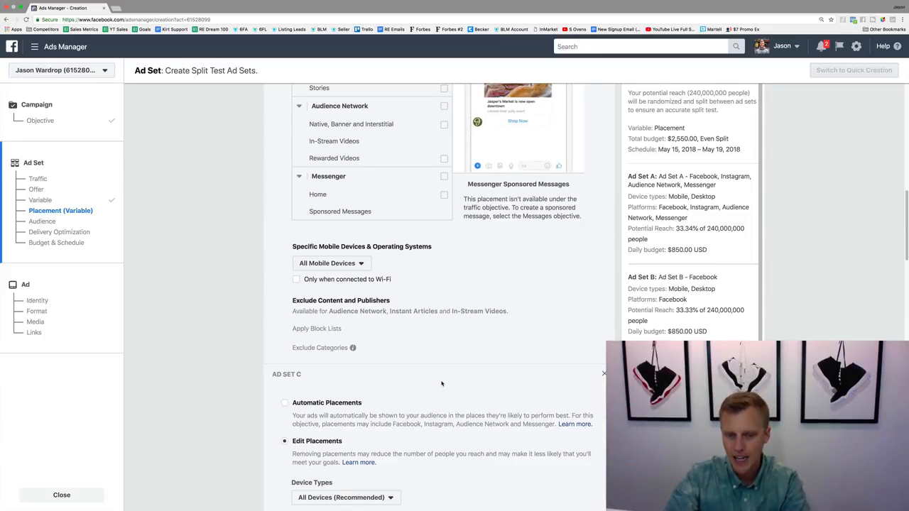
{"action": "scroll", "coordinate": [443, 377], "scroll_direction": "down", "scroll_amount": 3}
{"action": "scroll", "coordinate": [443, 373], "scroll_direction": "down", "scroll_amount": 3}
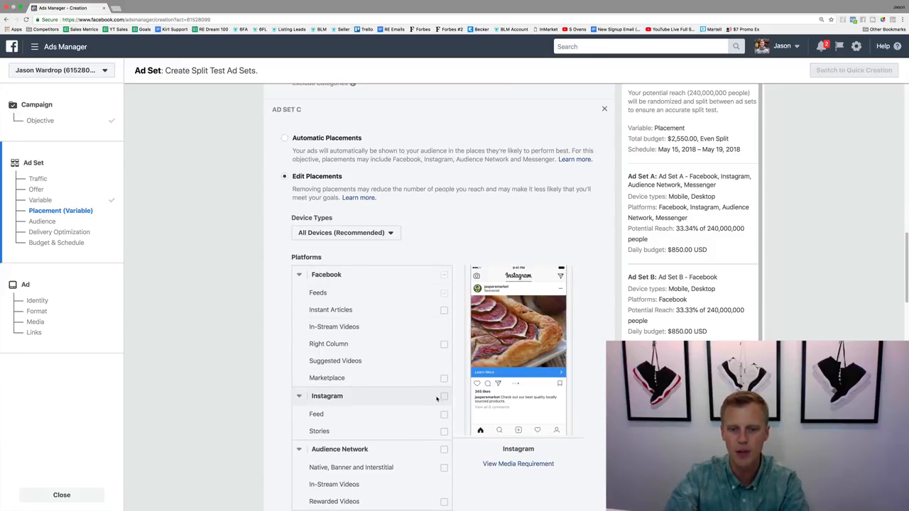
{"action": "left_click", "coordinate": [444, 431]}
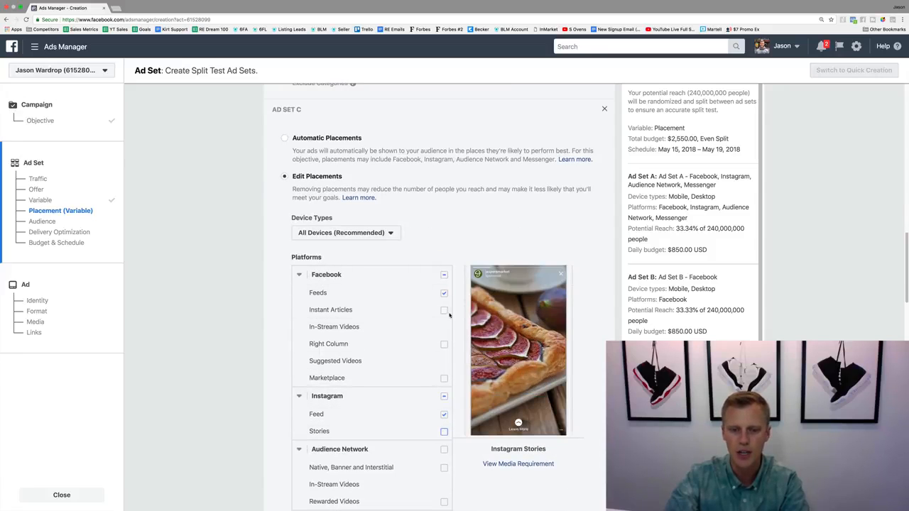
{"action": "left_click", "coordinate": [444, 275]}
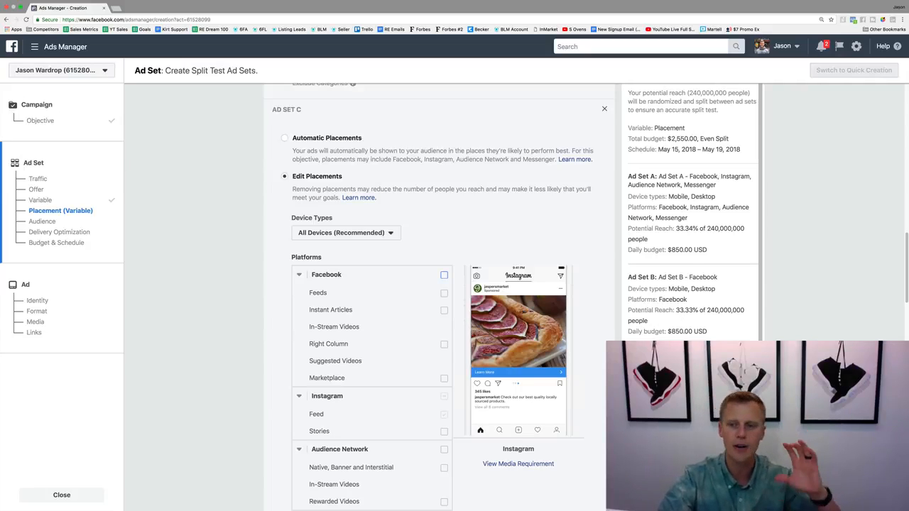
Look over the shared audience settings and change the split test variable to Audience
{"action": "scroll", "coordinate": [575, 389], "scroll_direction": "down", "scroll_amount": 10}
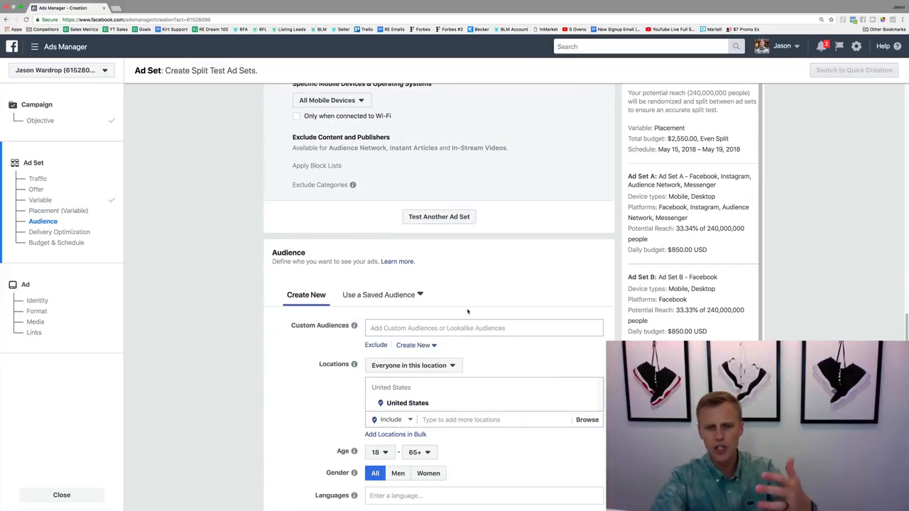
{"action": "scroll", "coordinate": [429, 311], "scroll_direction": "down", "scroll_amount": 3}
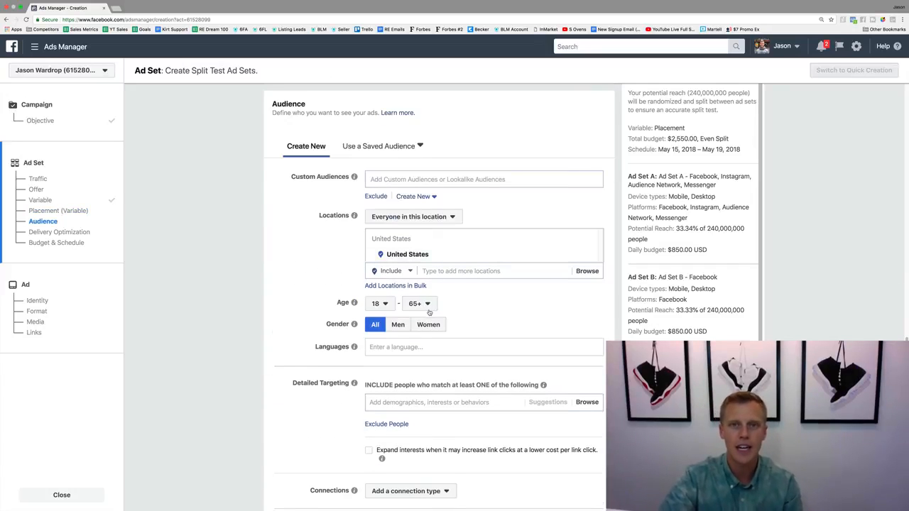
{"action": "scroll", "coordinate": [429, 311], "scroll_direction": "up", "scroll_amount": 2}
{"action": "scroll", "coordinate": [428, 311], "scroll_direction": "up", "scroll_amount": 15}
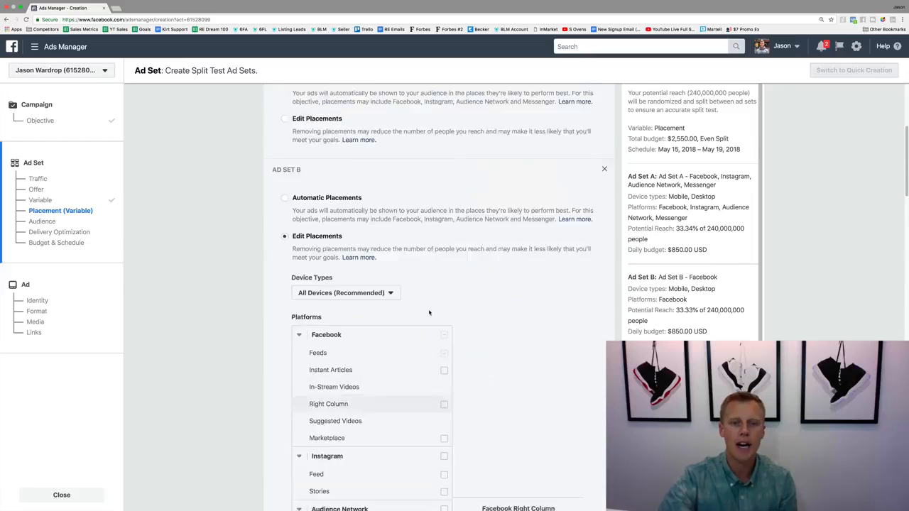
{"action": "scroll", "coordinate": [429, 312], "scroll_direction": "up", "scroll_amount": 1}
{"action": "left_click", "coordinate": [369, 224]}
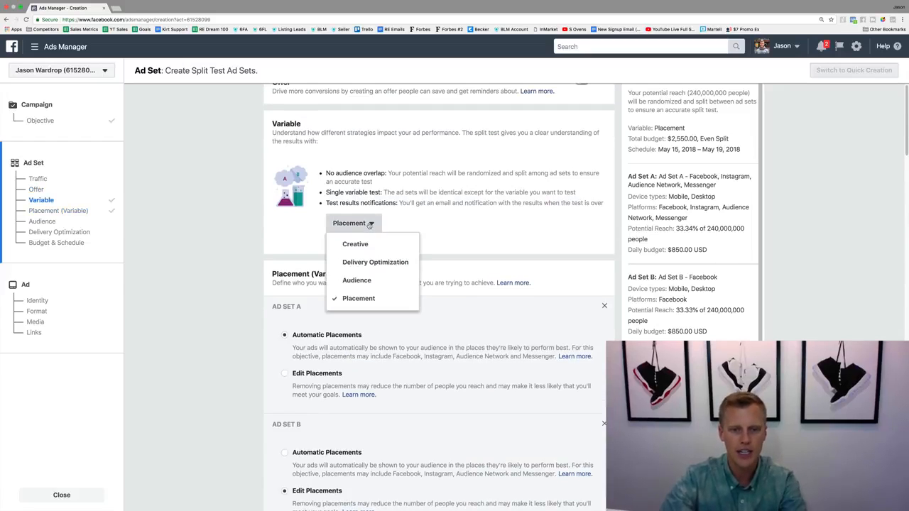
{"action": "left_click", "coordinate": [355, 281]}
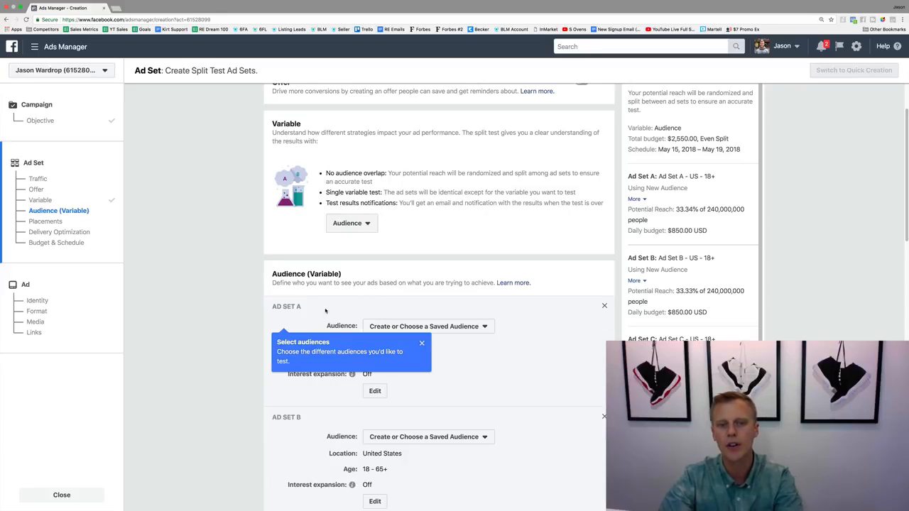
Assign the saved audience "Dallas Texas - Fitness" to Ad Set A
{"action": "scroll", "coordinate": [239, 335], "scroll_direction": "down", "scroll_amount": 3}
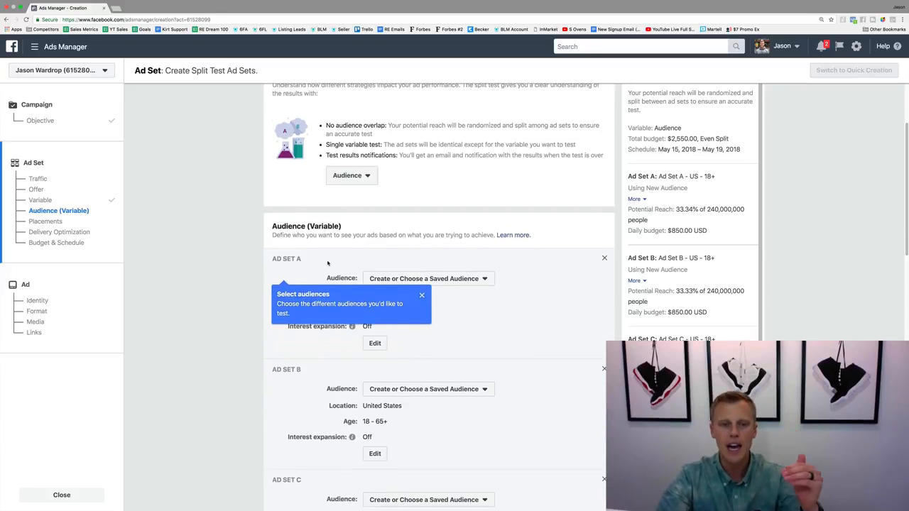
{"action": "left_click", "coordinate": [429, 279]}
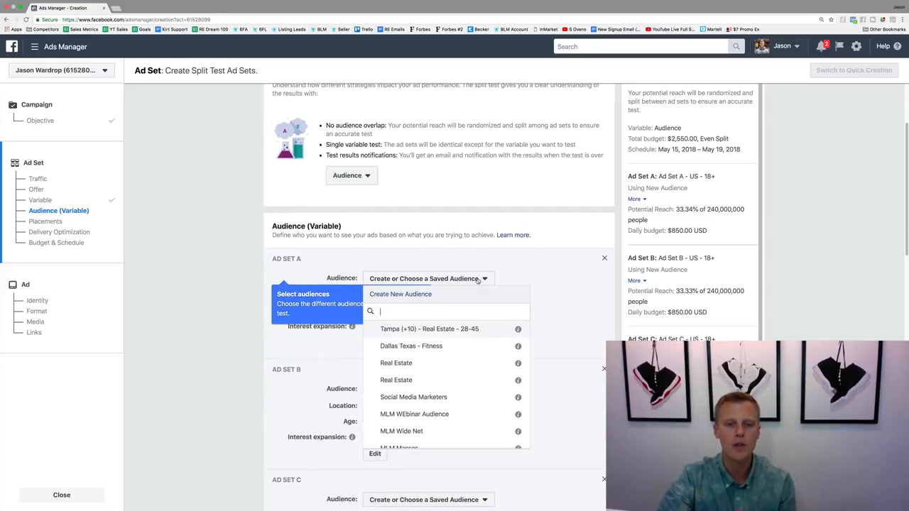
{"action": "left_click", "coordinate": [446, 347]}
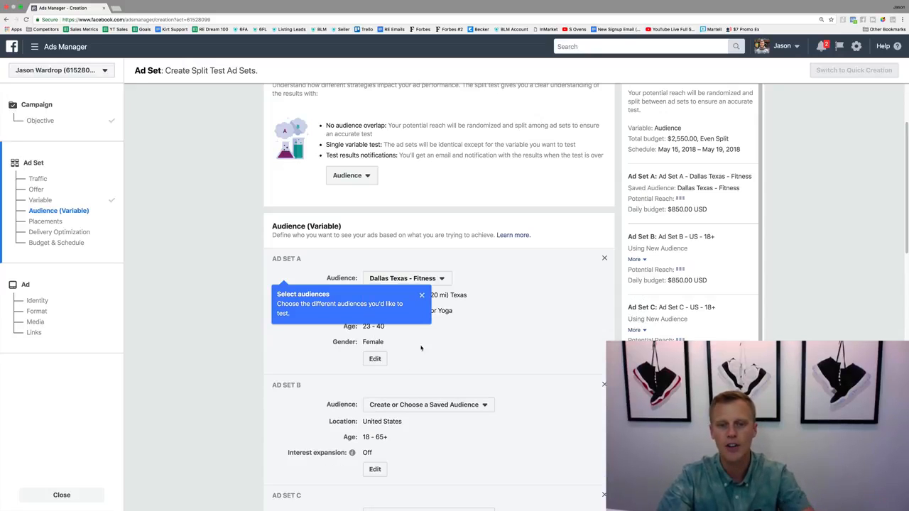
Assign the saved audience "Real Estate" to Ad Set B and review the audiences of the three ad sets
{"action": "left_click", "coordinate": [476, 406]}
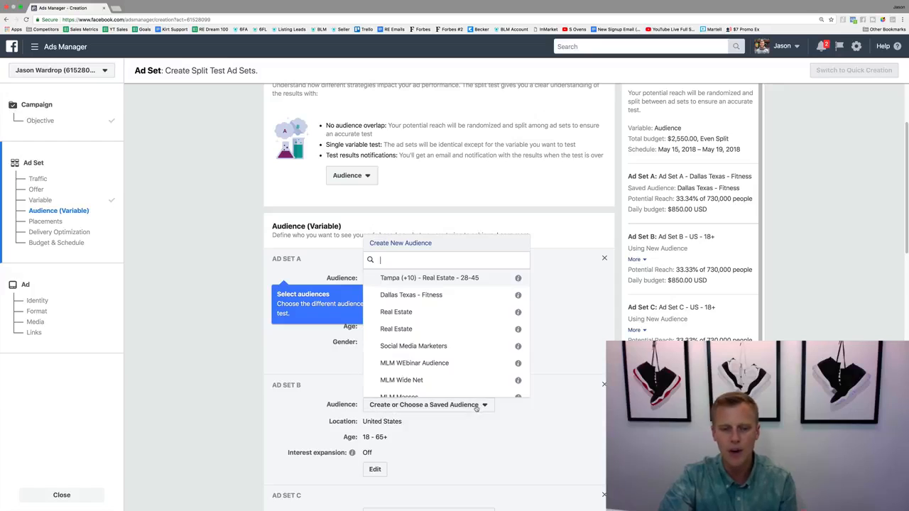
{"action": "left_click", "coordinate": [440, 319]}
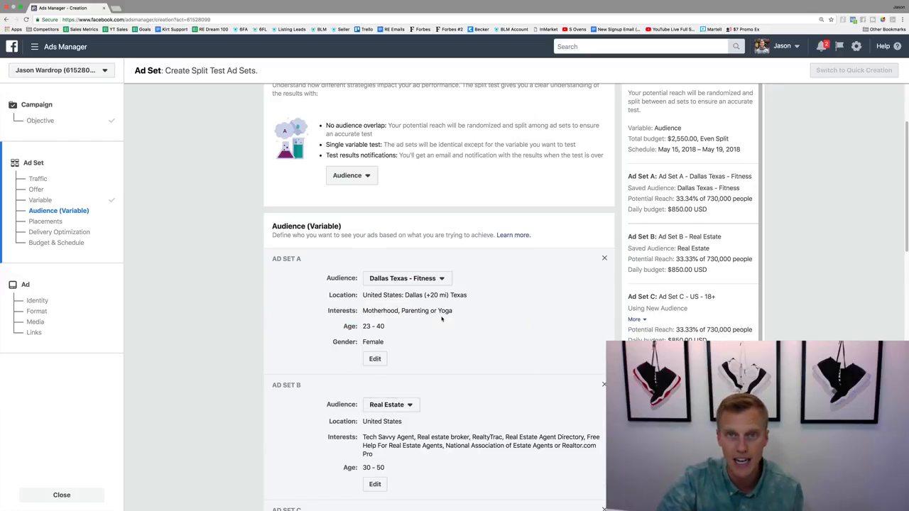
{"action": "scroll", "coordinate": [474, 326], "scroll_direction": "down", "scroll_amount": 2}
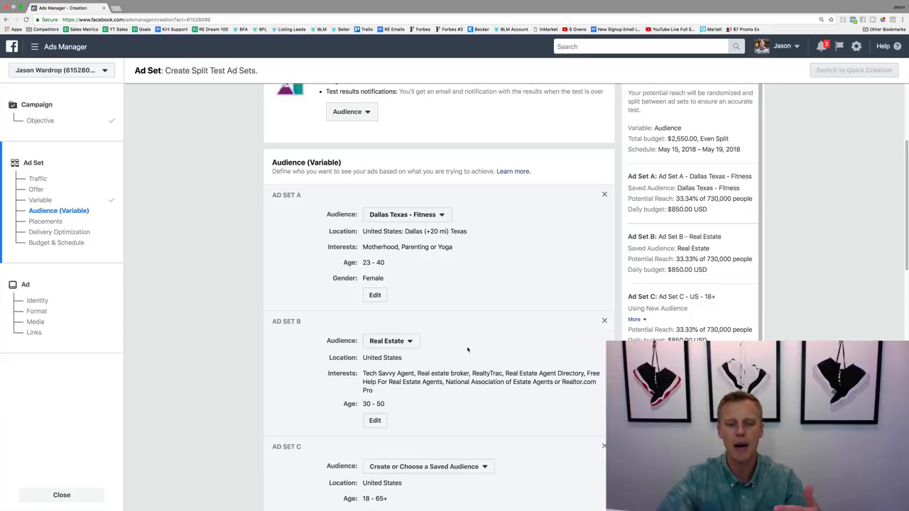
{"action": "scroll", "coordinate": [468, 345], "scroll_direction": "down", "scroll_amount": 2}
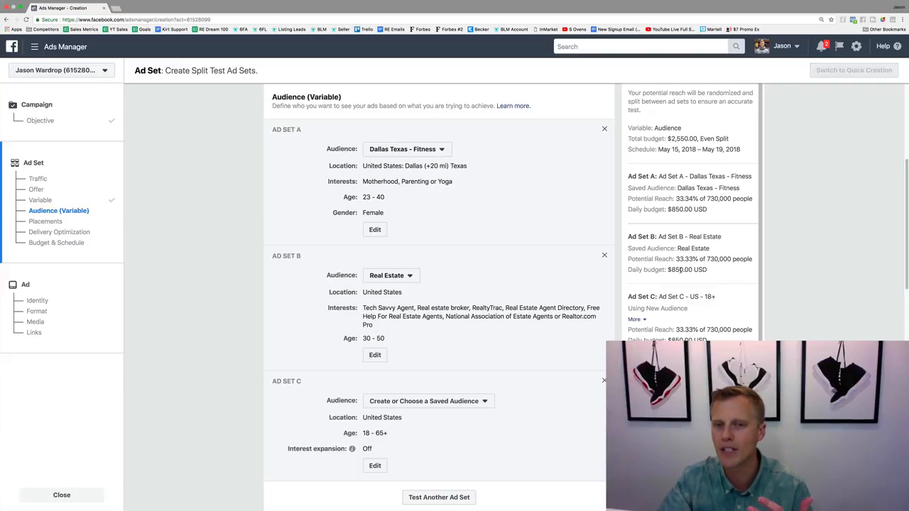
Change the split test variable to Creative
{"action": "scroll", "coordinate": [605, 228], "scroll_direction": "up", "scroll_amount": 5}
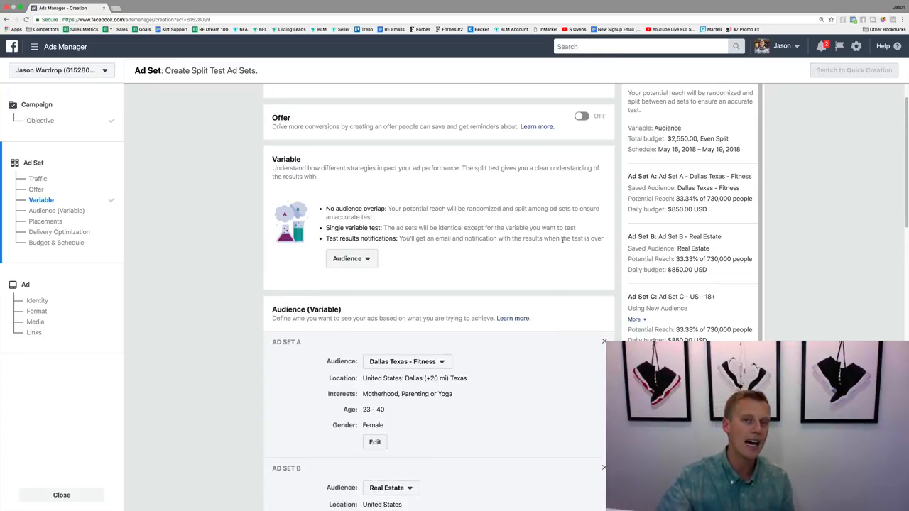
{"action": "left_click", "coordinate": [357, 259]}
{"action": "left_click", "coordinate": [355, 279]}
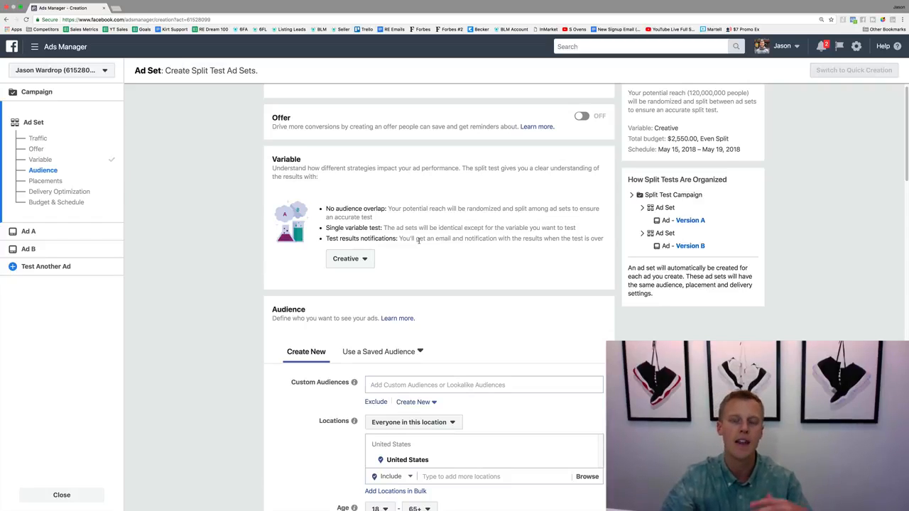
{"action": "scroll", "coordinate": [418, 246], "scroll_direction": "down", "scroll_amount": 2}
{"action": "scroll", "coordinate": [419, 246], "scroll_direction": "up", "scroll_amount": 2}
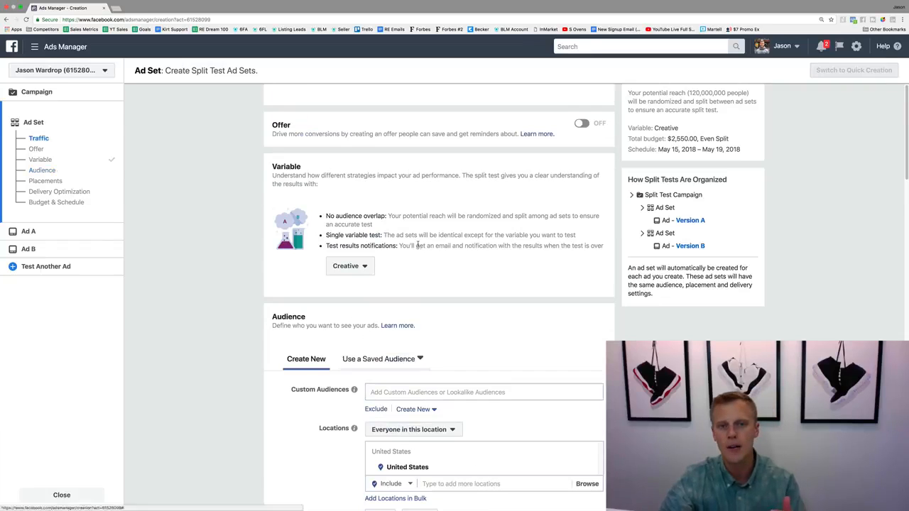
{"action": "scroll", "coordinate": [302, 308], "scroll_direction": "down", "scroll_amount": 1}
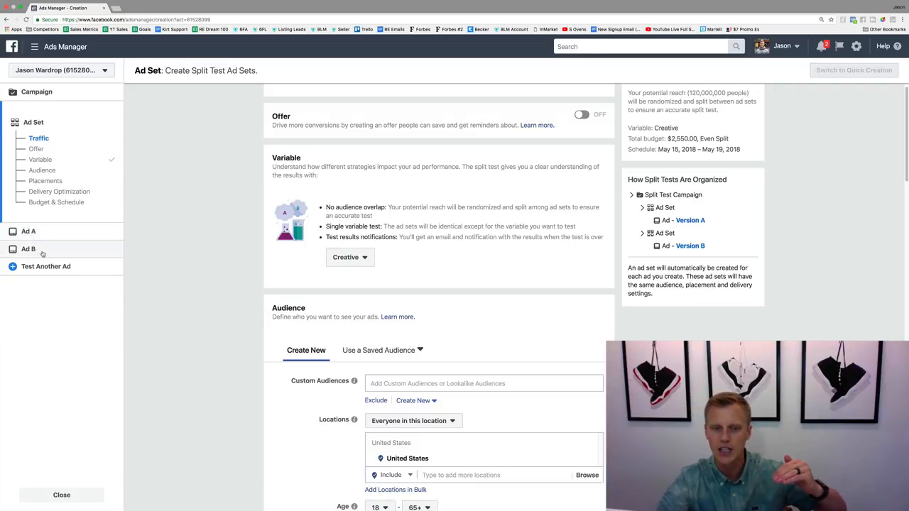
Review the shared audience, placement, delivery optimization and budget settings, and continue to the setup of Ad A
{"action": "scroll", "coordinate": [286, 316], "scroll_direction": "down", "scroll_amount": 5}
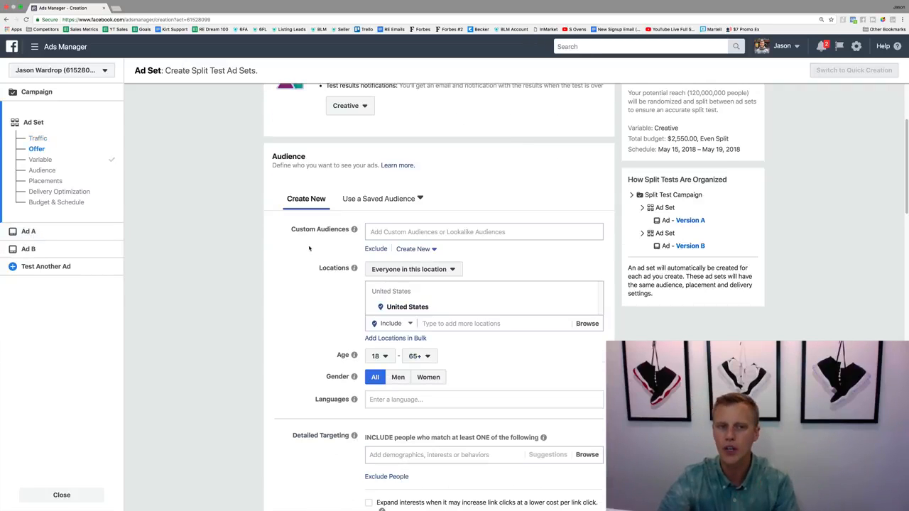
{"action": "scroll", "coordinate": [334, 355], "scroll_direction": "down", "scroll_amount": 10}
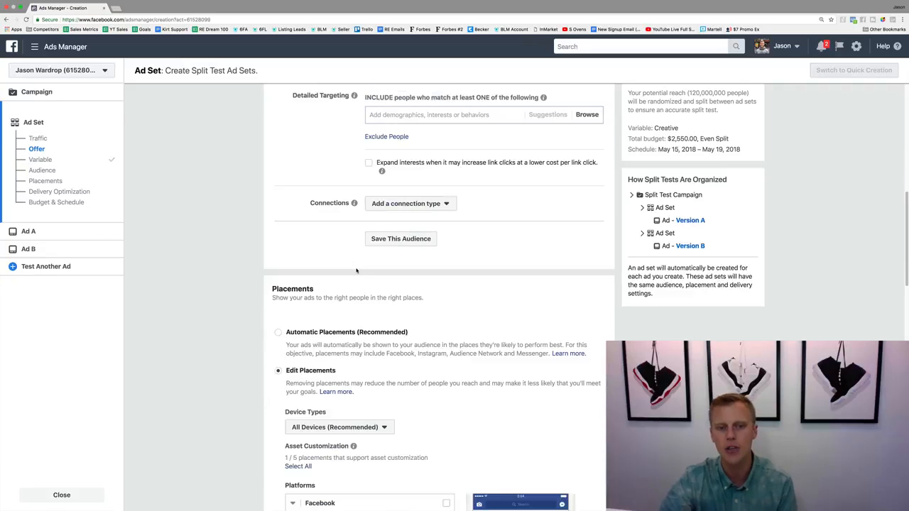
{"action": "scroll", "coordinate": [348, 348], "scroll_direction": "down", "scroll_amount": 15}
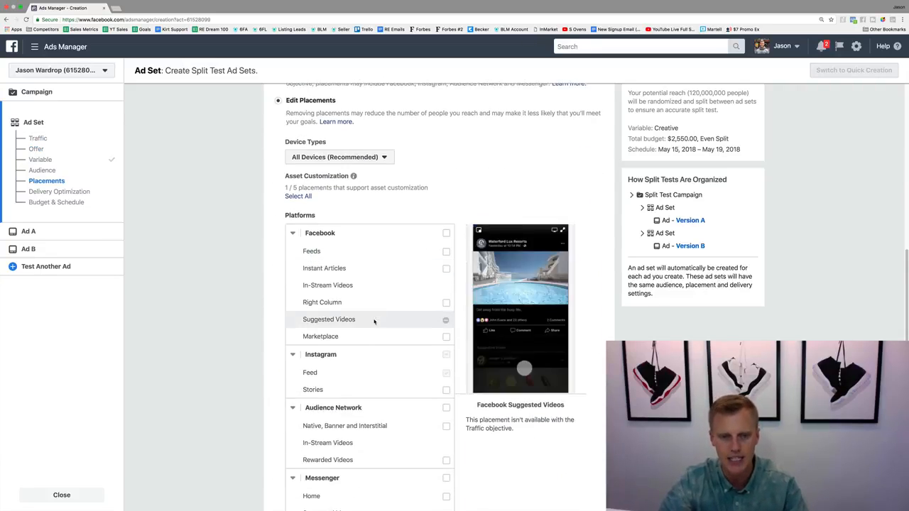
{"action": "scroll", "coordinate": [373, 324], "scroll_direction": "down", "scroll_amount": 8}
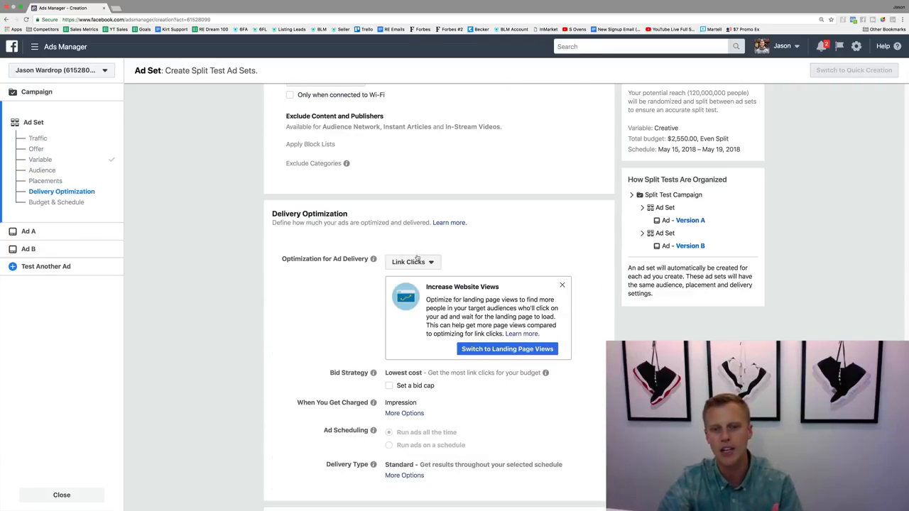
{"action": "left_click", "coordinate": [417, 260]}
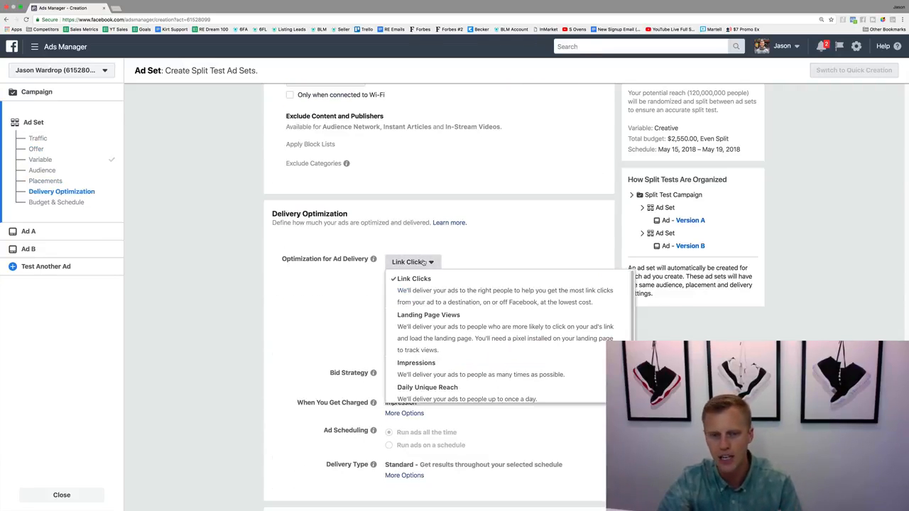
{"action": "left_click", "coordinate": [292, 315]}
{"action": "scroll", "coordinate": [319, 316], "scroll_direction": "down", "scroll_amount": 7}
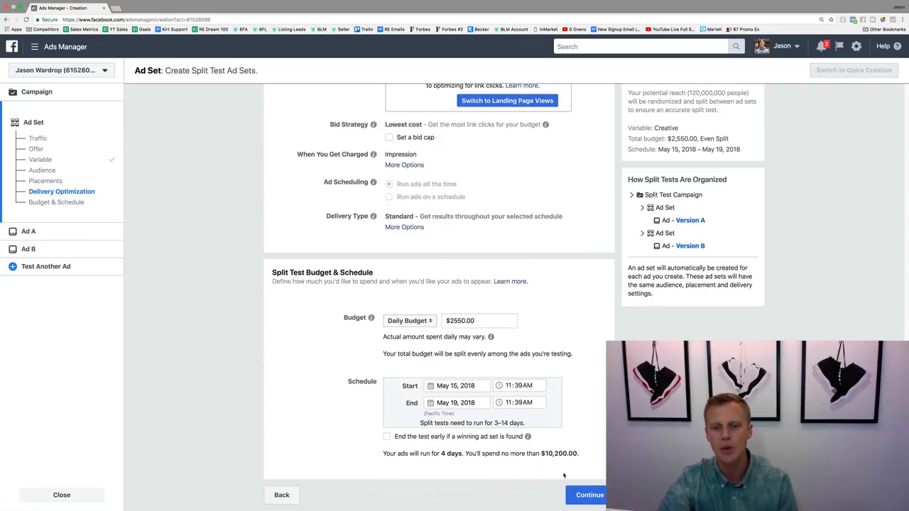
{"action": "left_click", "coordinate": [587, 495]}
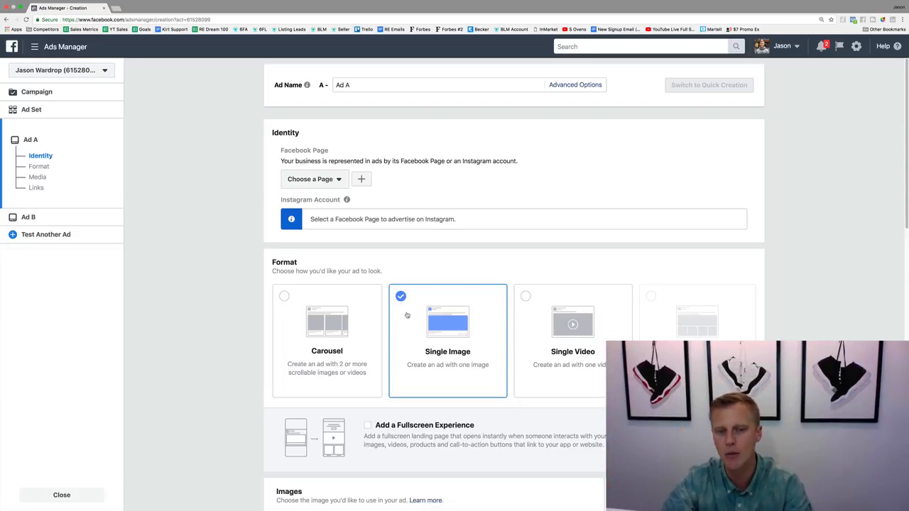
Look over the image and link sections of Ad A
{"action": "scroll", "coordinate": [426, 341], "scroll_direction": "down", "scroll_amount": 5}
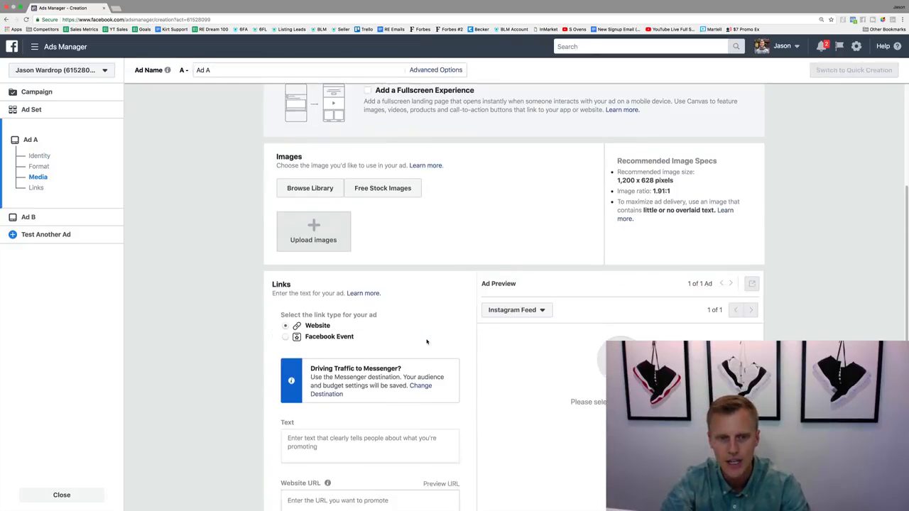
{"action": "scroll", "coordinate": [427, 341], "scroll_direction": "down", "scroll_amount": 6}
{"action": "scroll", "coordinate": [427, 341], "scroll_direction": "up", "scroll_amount": 7}
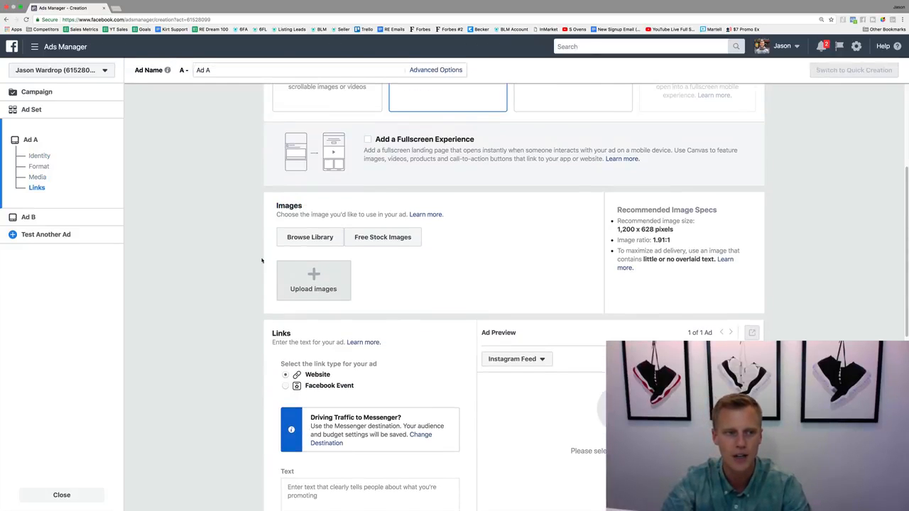
Set Ad B to the Single Video format and select its Facebook Page and the connected Instagram account
{"action": "left_click", "coordinate": [28, 219]}
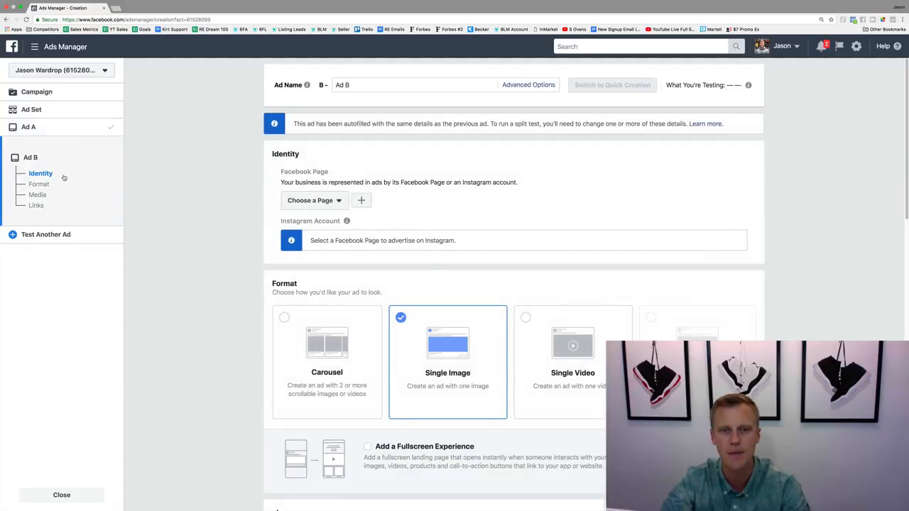
{"action": "left_click", "coordinate": [581, 351]}
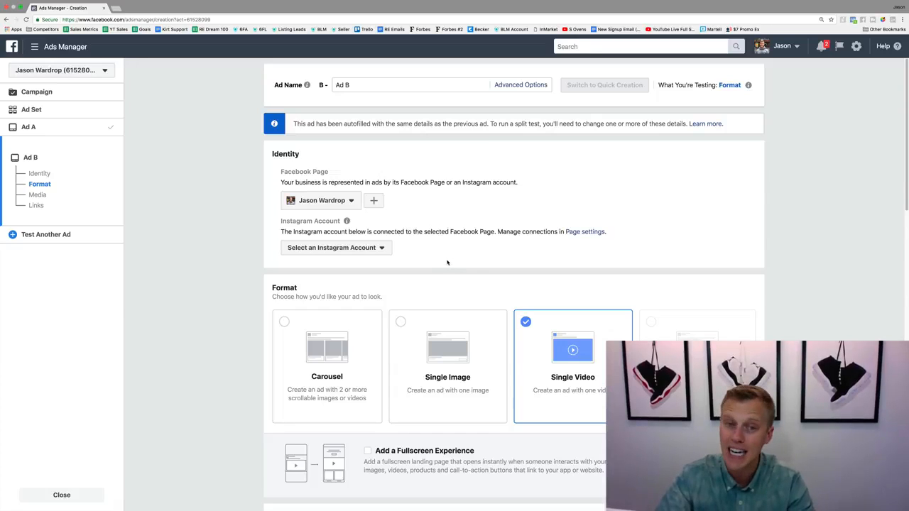
{"action": "left_click", "coordinate": [363, 248]}
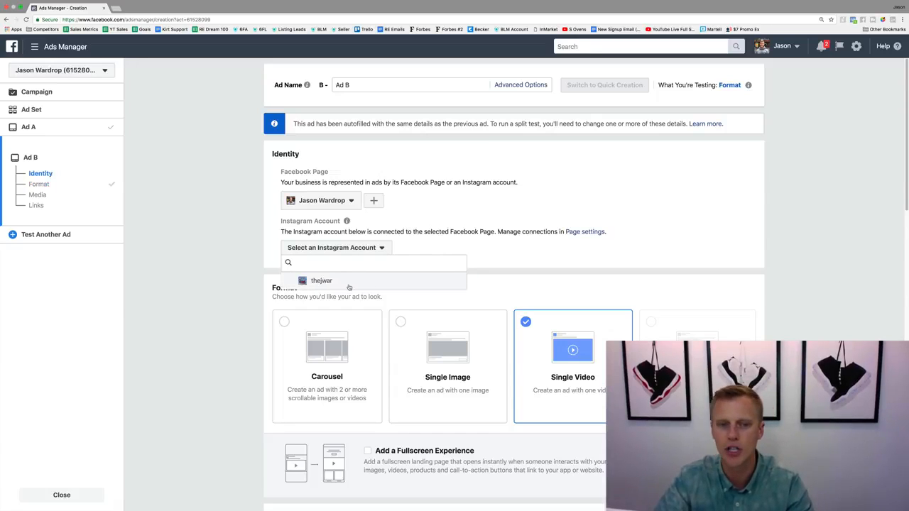
{"action": "left_click", "coordinate": [348, 282]}
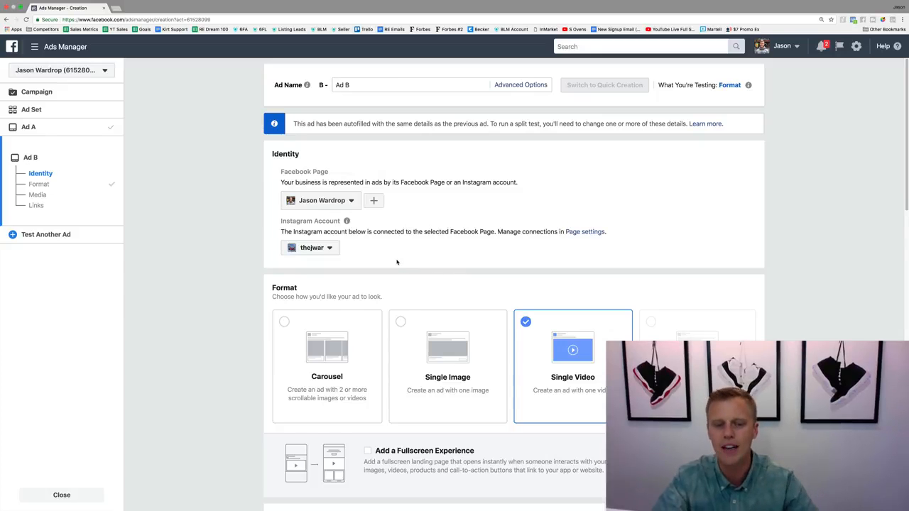
Examine the video, ad text and website URL fields of Ad B
{"action": "scroll", "coordinate": [397, 262], "scroll_direction": "down", "scroll_amount": 5}
{"action": "scroll", "coordinate": [399, 262], "scroll_direction": "down", "scroll_amount": 4}
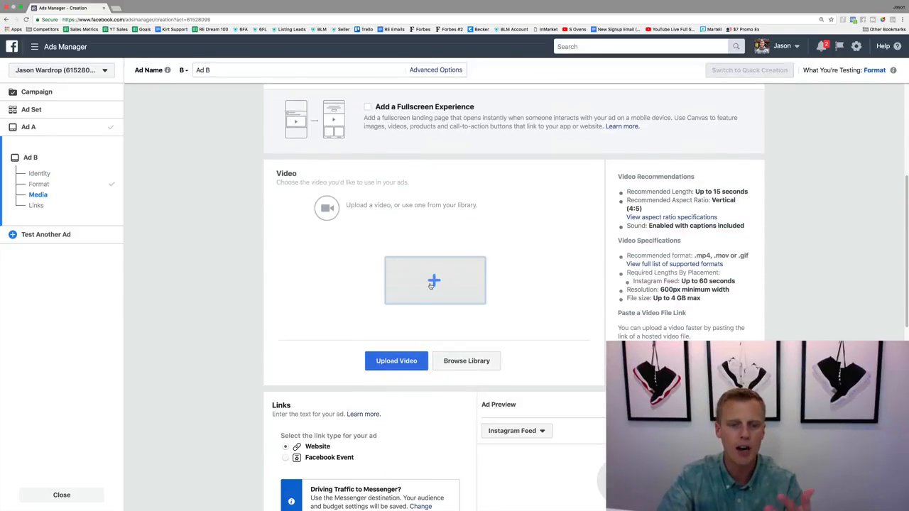
{"action": "scroll", "coordinate": [383, 314], "scroll_direction": "down", "scroll_amount": 3}
{"action": "left_click", "coordinate": [346, 419]}
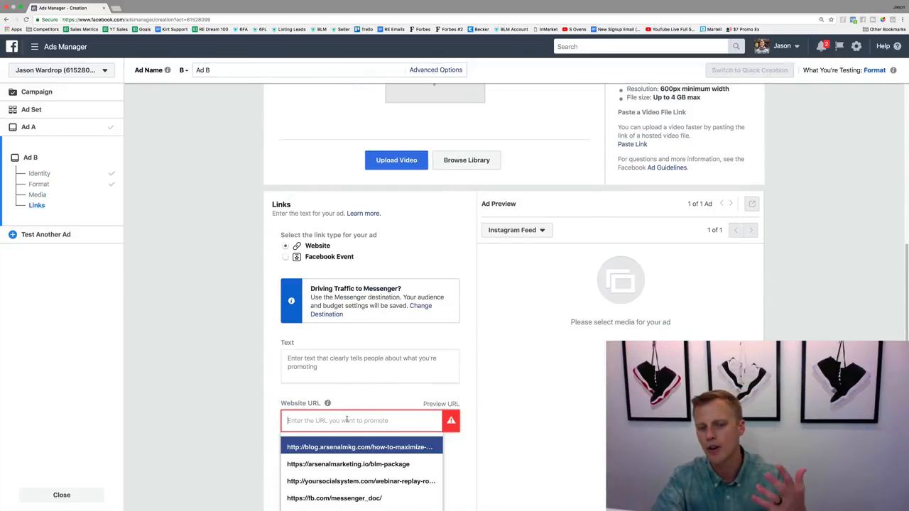
{"action": "left_click", "coordinate": [348, 360]}
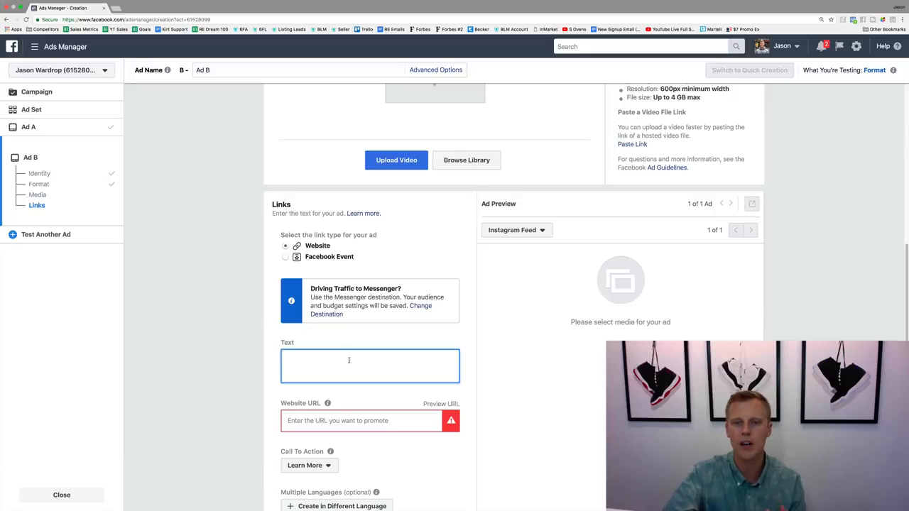
{"action": "scroll", "coordinate": [362, 355], "scroll_direction": "up", "scroll_amount": 3}
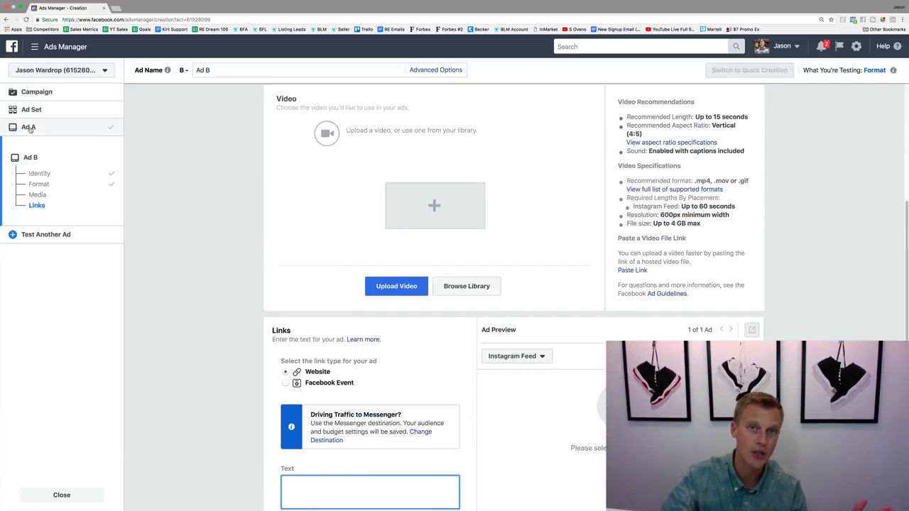
Return to Ad A and examine its image, ad text and call-to-action options
{"action": "left_click", "coordinate": [30, 129]}
{"action": "scroll", "coordinate": [306, 289], "scroll_direction": "down", "scroll_amount": 5}
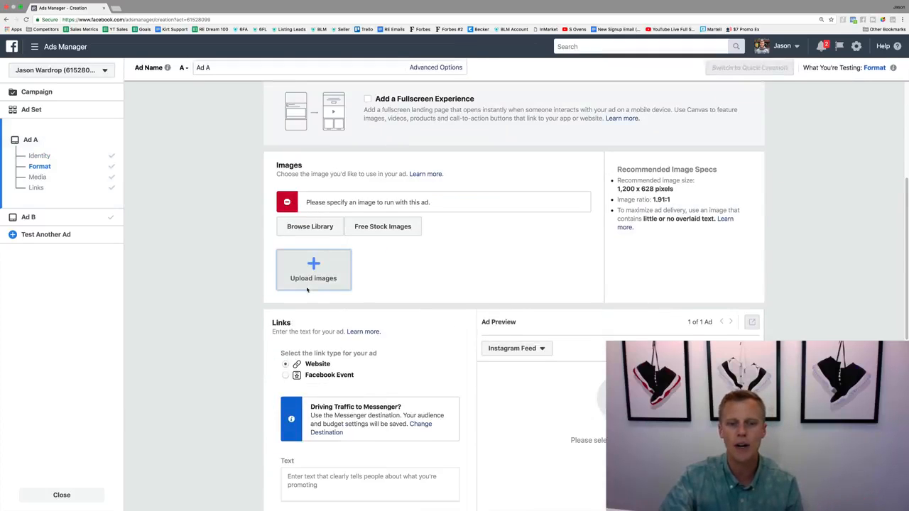
{"action": "scroll", "coordinate": [334, 312], "scroll_direction": "down", "scroll_amount": 5}
{"action": "left_click", "coordinate": [349, 284]}
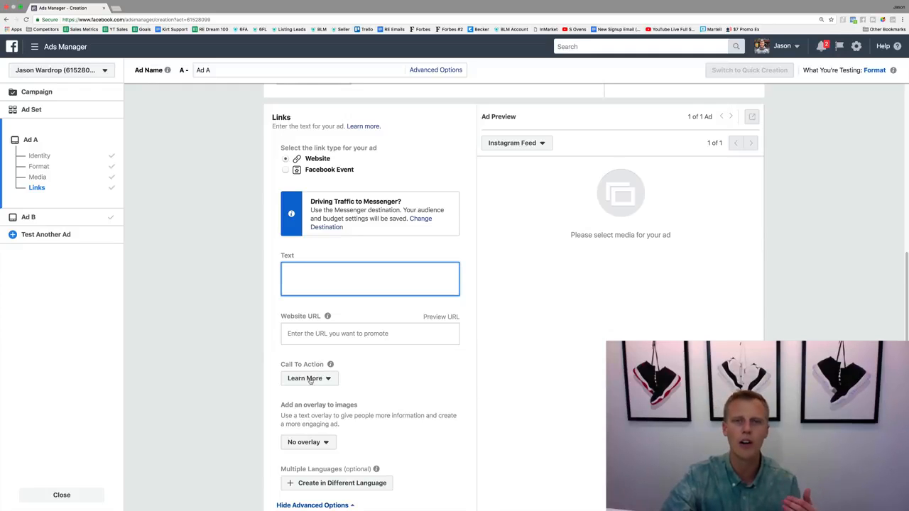
{"action": "scroll", "coordinate": [351, 372], "scroll_direction": "up", "scroll_amount": 5}
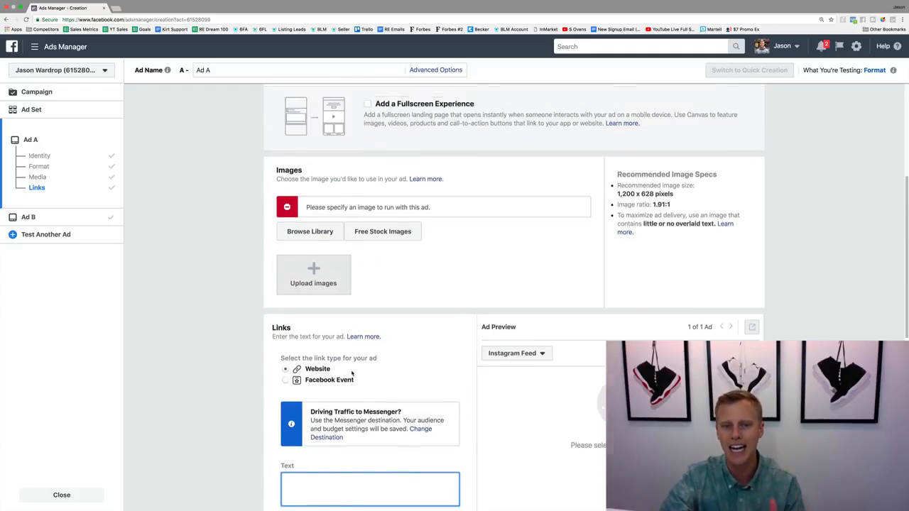
{"action": "scroll", "coordinate": [351, 372], "scroll_direction": "up", "scroll_amount": 2}
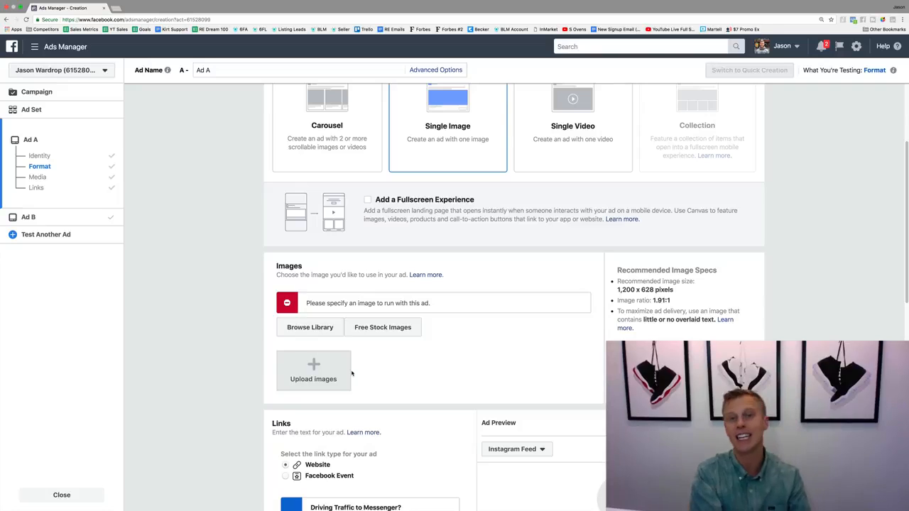